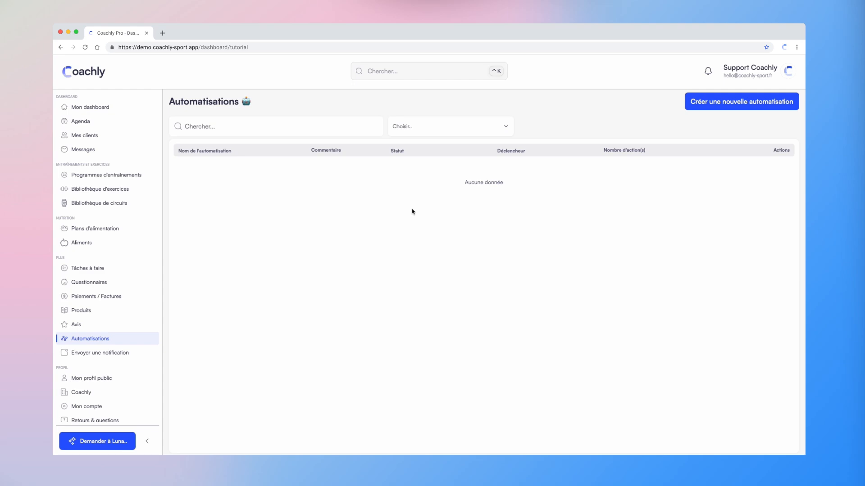
Review the trigger types offered by the filter of the automation list.
left_click(425, 130)
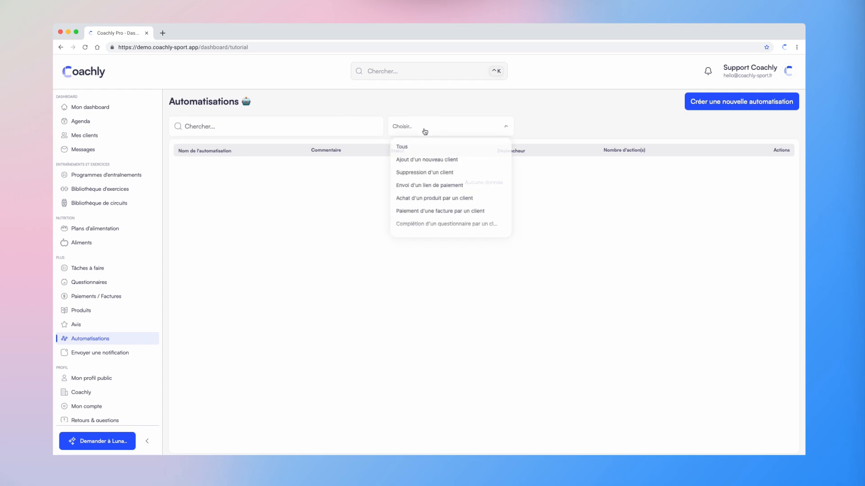
scroll(436, 222, "down", 2)
scroll(436, 220, "down", 2)
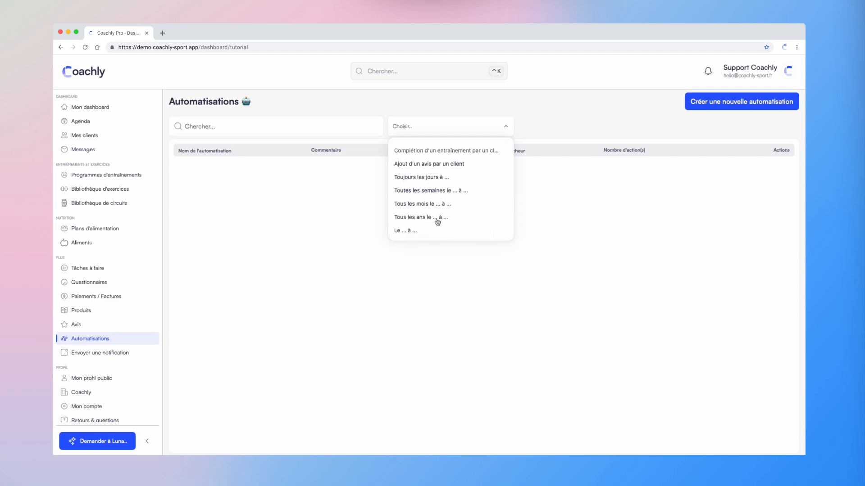
left_click(562, 217)
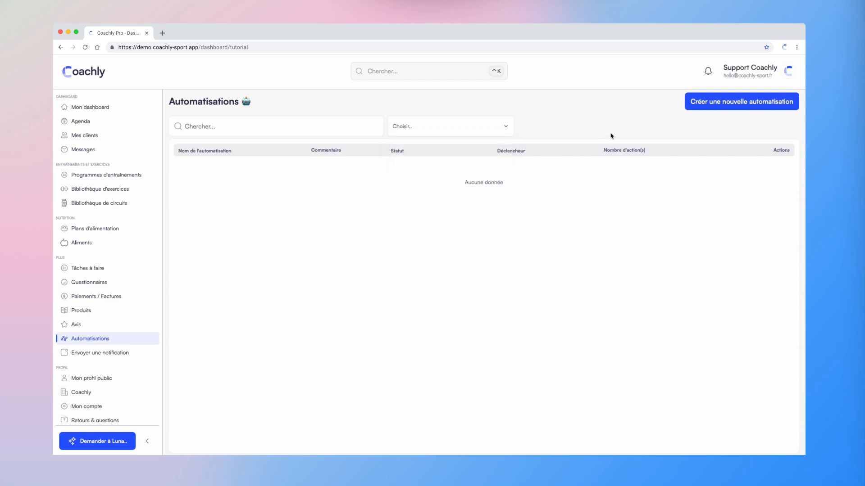
Start a new automation and name it "Exemple".
left_click(701, 103)
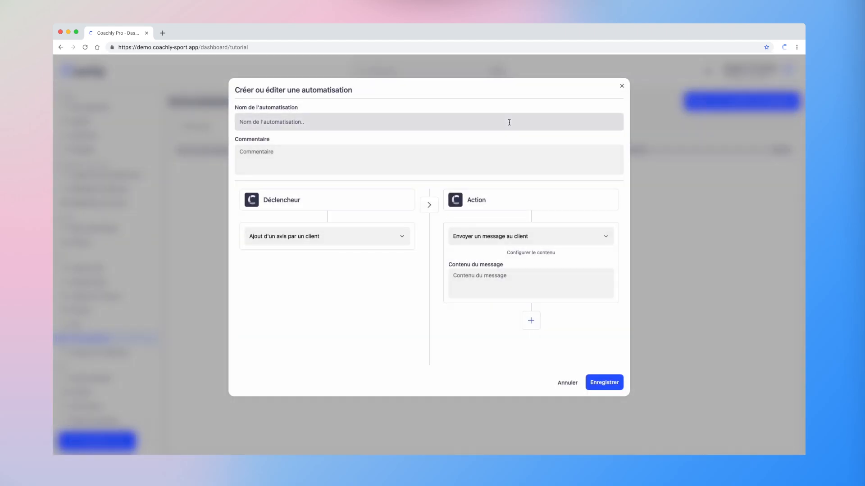
left_click(508, 122)
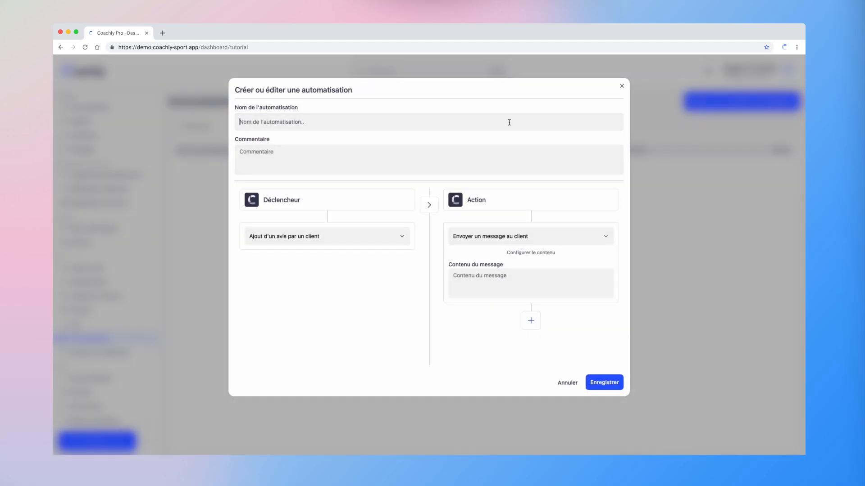
type("Exemple")
Review the available triggers and set the automation's trigger to "Paiement d'une facture par un client".
left_click(380, 234)
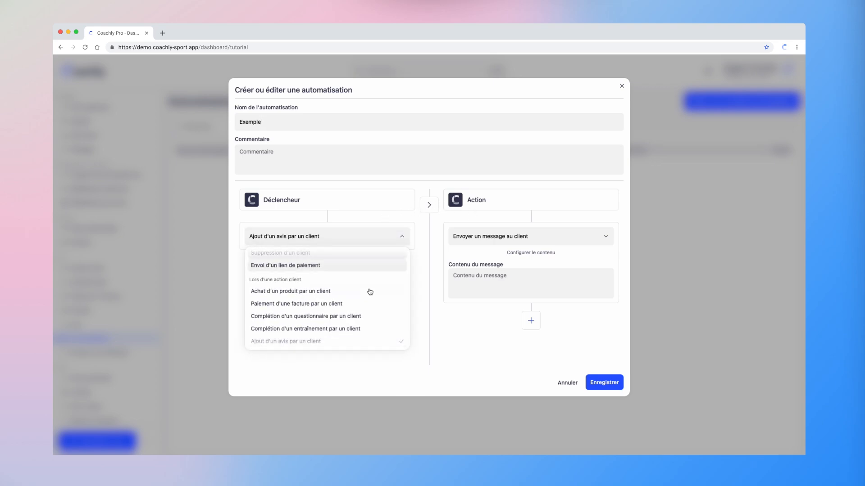
scroll(369, 292, "up", 2)
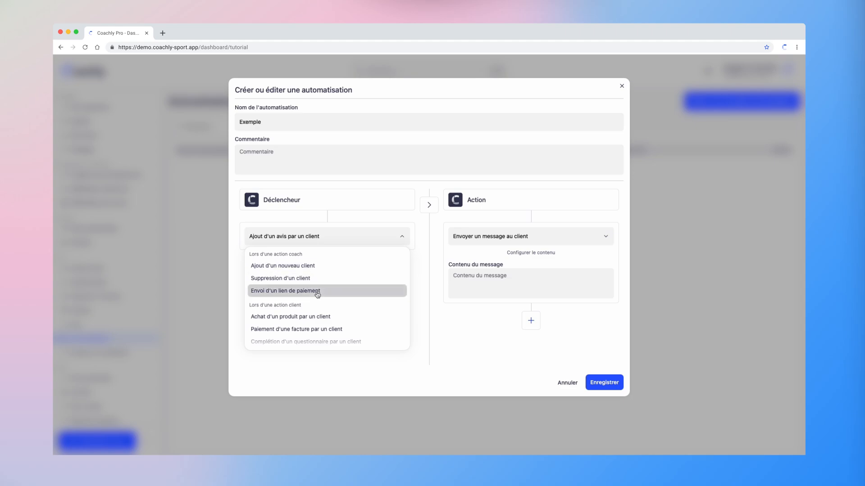
scroll(319, 294, "down", 2)
scroll(326, 296, "down", 2)
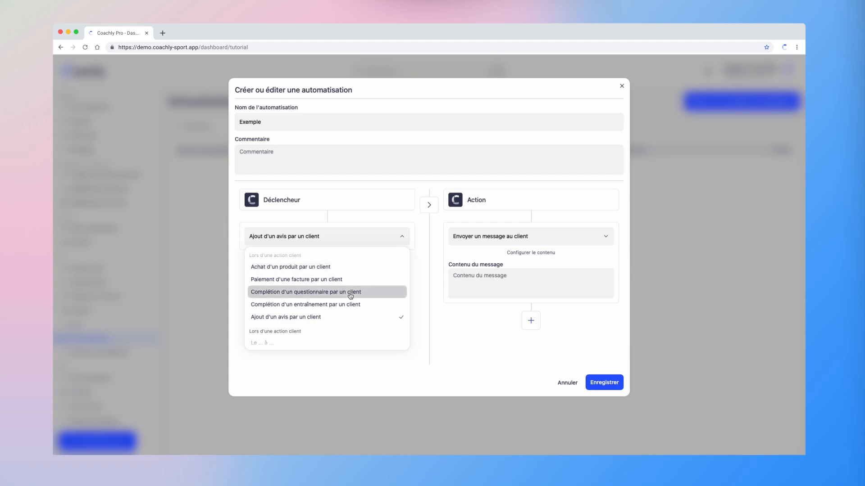
scroll(350, 307, "down", 3)
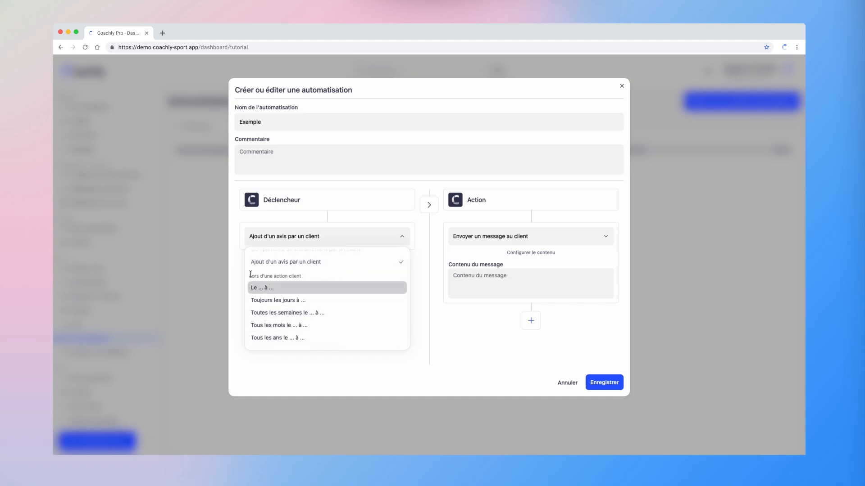
left_click_drag(250, 275, 282, 294)
left_click(307, 276)
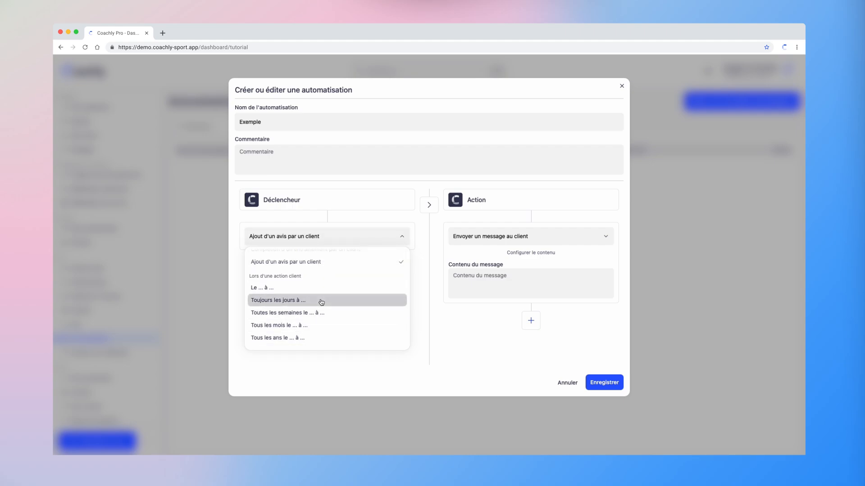
scroll(329, 279, "up", 1)
scroll(328, 279, "up", 1)
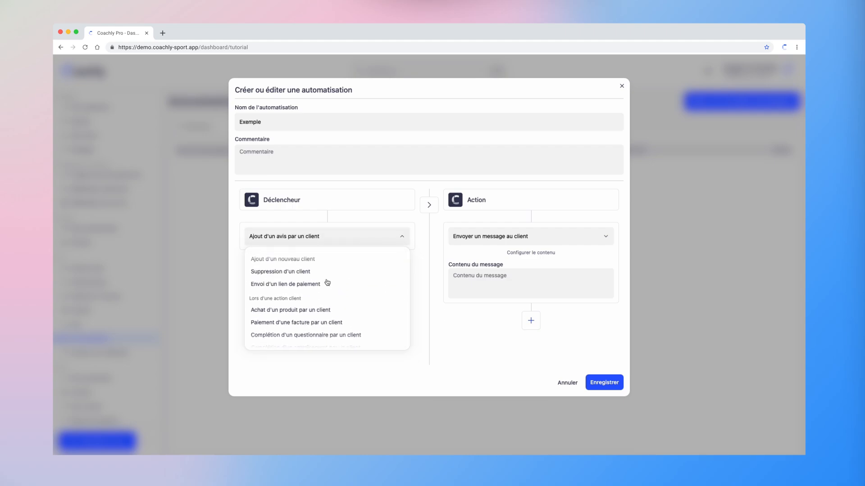
left_click(303, 323)
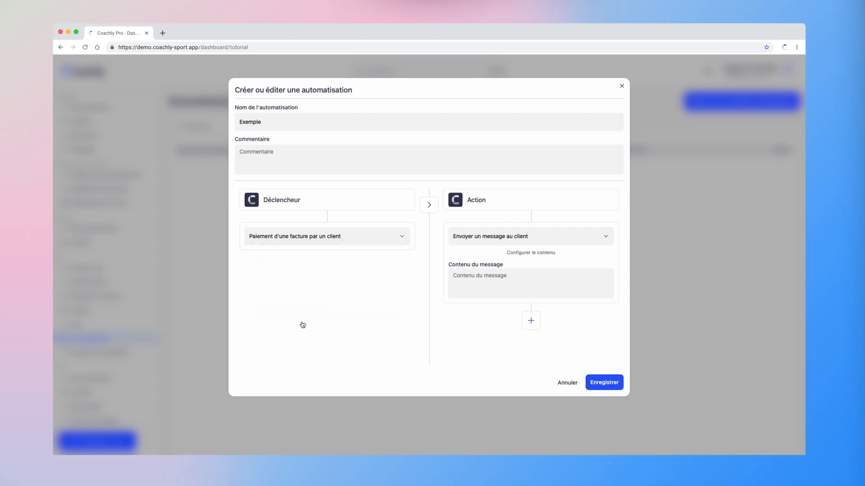
Review the available actions and set the first action to "Modifier le tag du client".
left_click(471, 237)
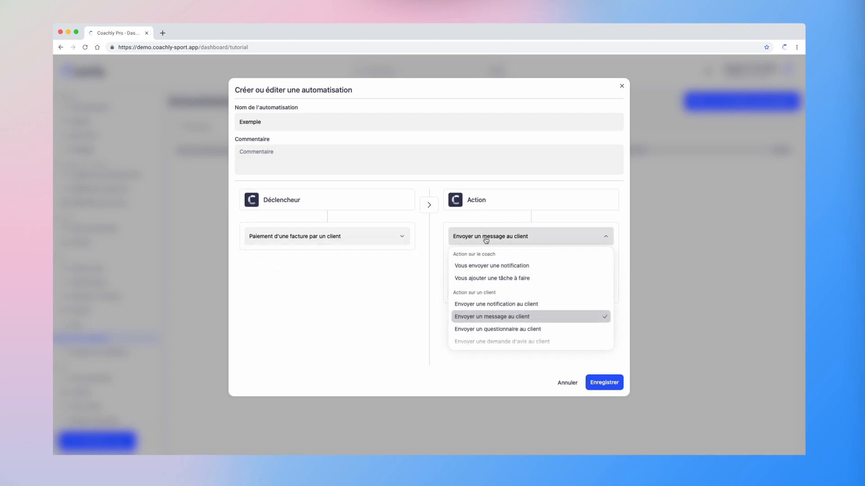
left_click(413, 302)
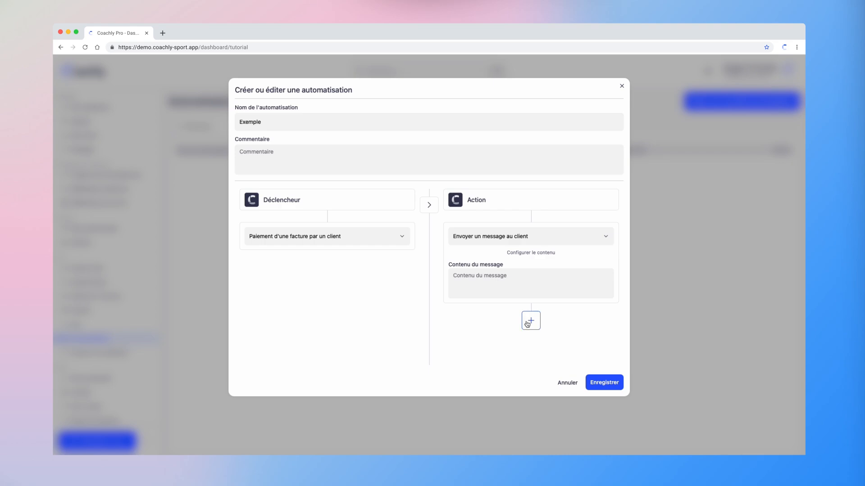
left_click(536, 236)
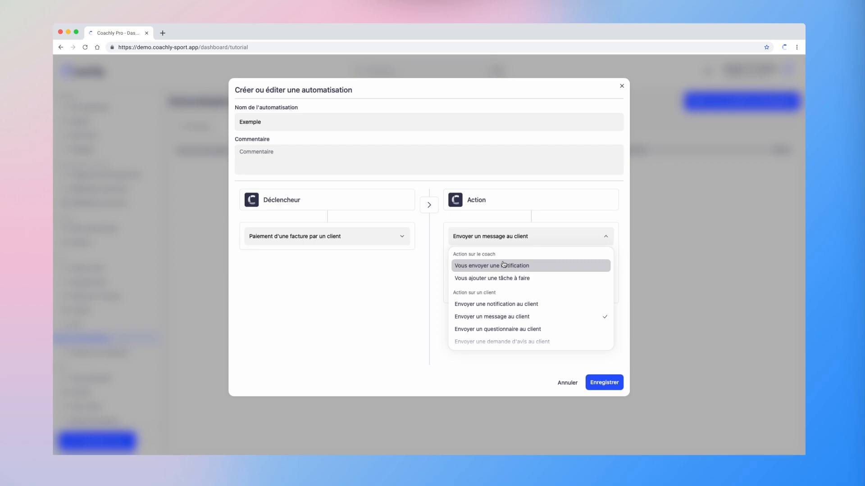
scroll(490, 300, "down", 2)
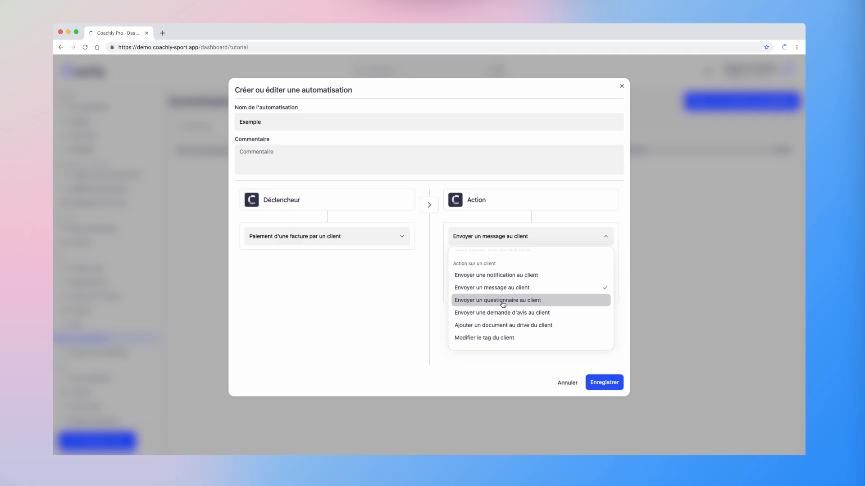
left_click(494, 338)
Configure the client tag with the colour #2858FF and the name "Payé".
left_click(489, 272)
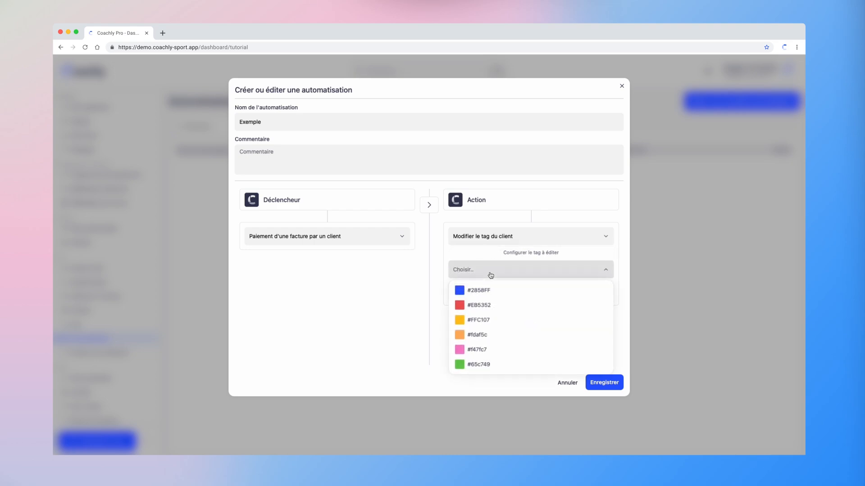
left_click(495, 242)
left_click(495, 242)
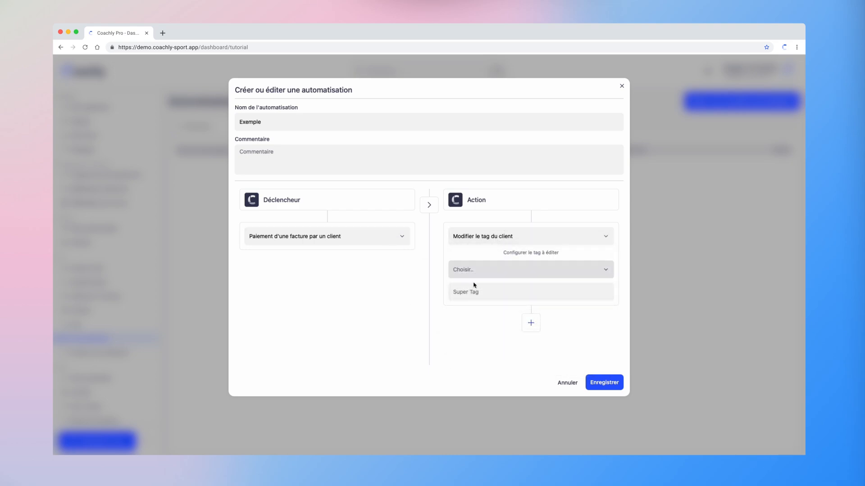
left_click(481, 268)
left_click(479, 293)
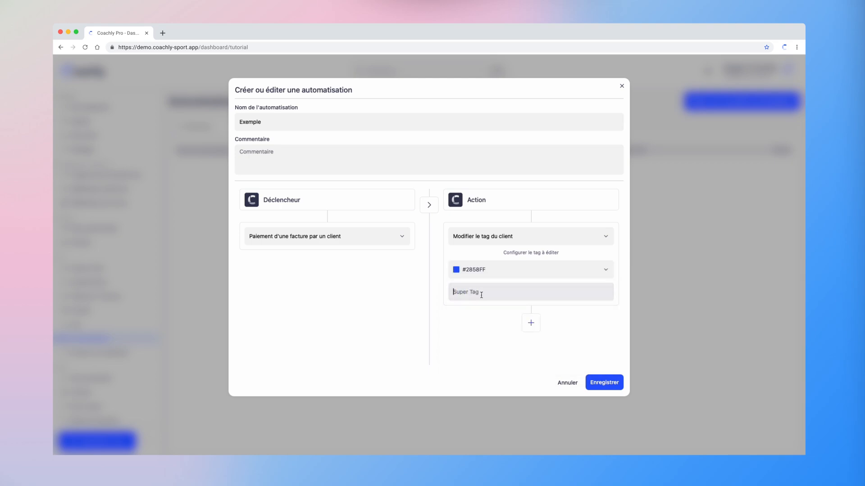
type("Payé")
Add a second action to the automation and set it to "Vous ajouter une tâche à faire".
left_click(530, 322)
scroll(493, 345, "down", 2)
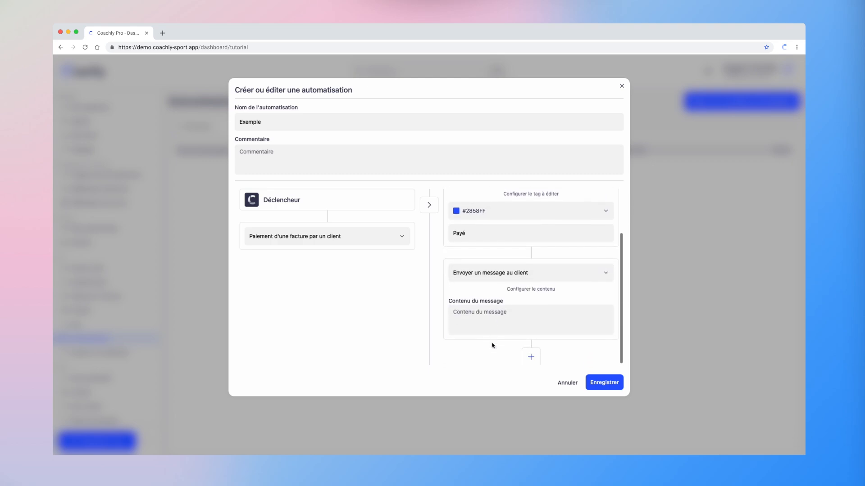
left_click(493, 271)
left_click(502, 313)
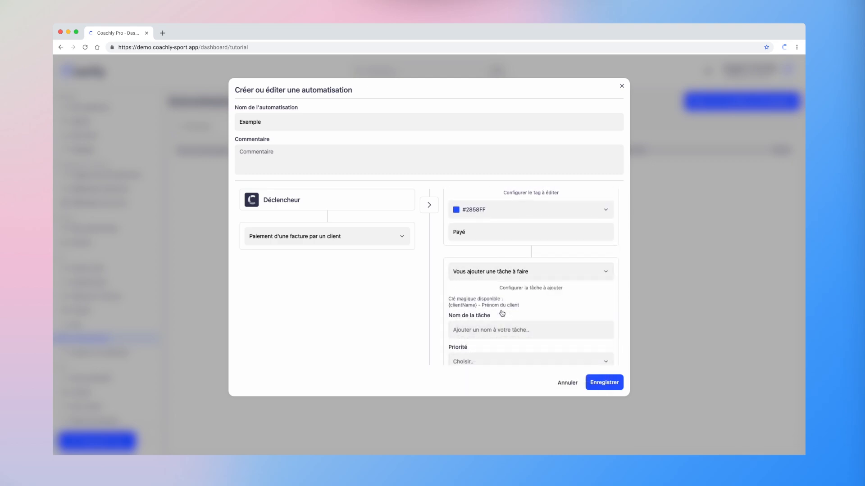
Name the task "Créer la facture pour le client {clientName}", using the magic key for the client's first name.
left_click(484, 326)
type("Créer la facture pour le client")
scroll(531, 277, "down", 1)
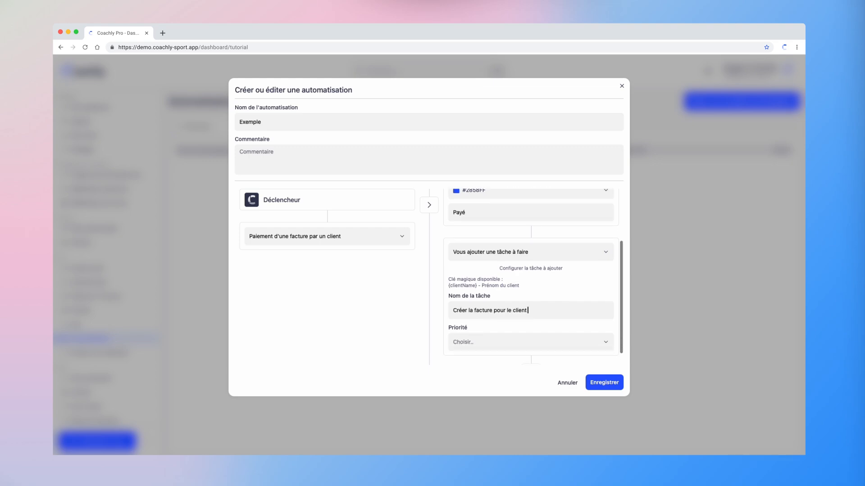
type("{clientName}")
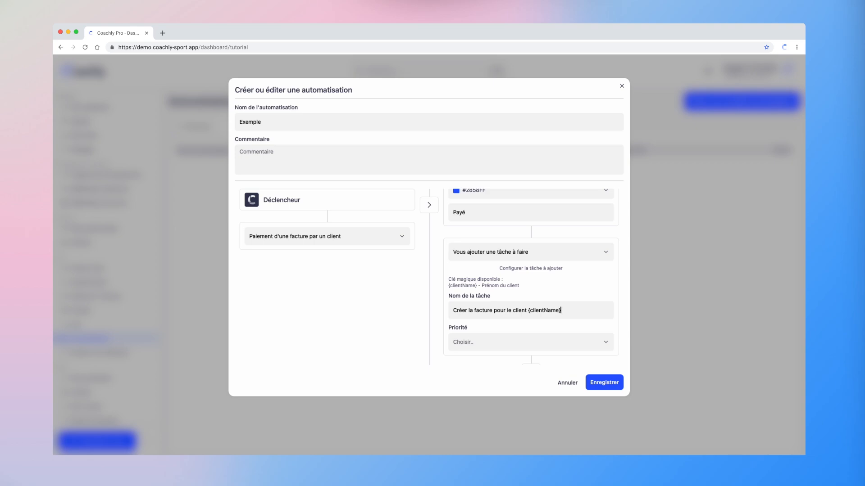
left_click_drag(528, 310, 569, 309)
Set the task's priority to "Faible" and save the automation.
left_click(513, 345)
left_click(498, 374)
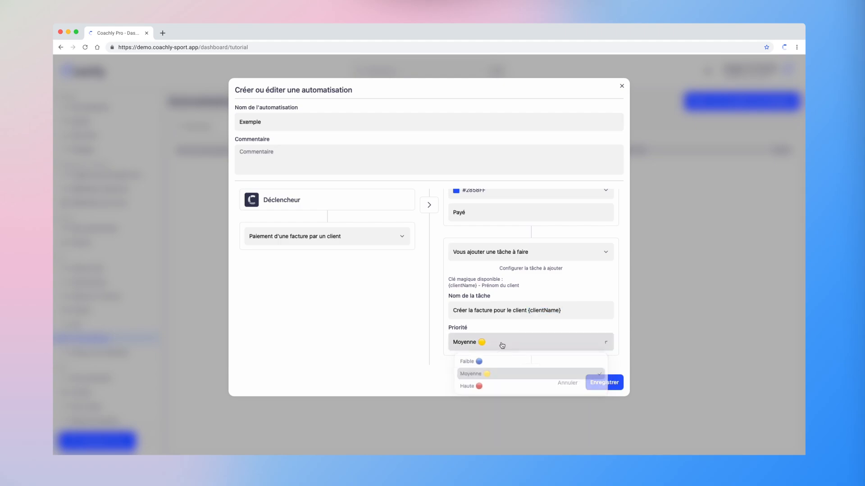
left_click(498, 363)
scroll(505, 332, "down", 1)
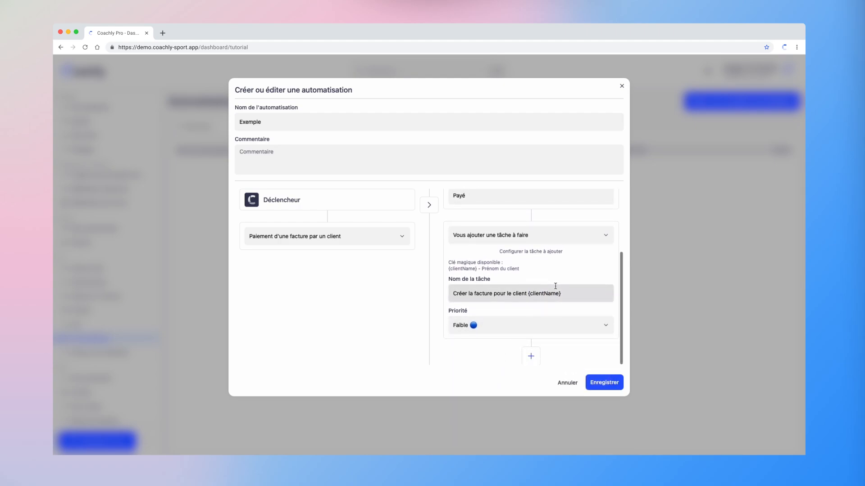
scroll(556, 286, "up", 5)
left_click(604, 383)
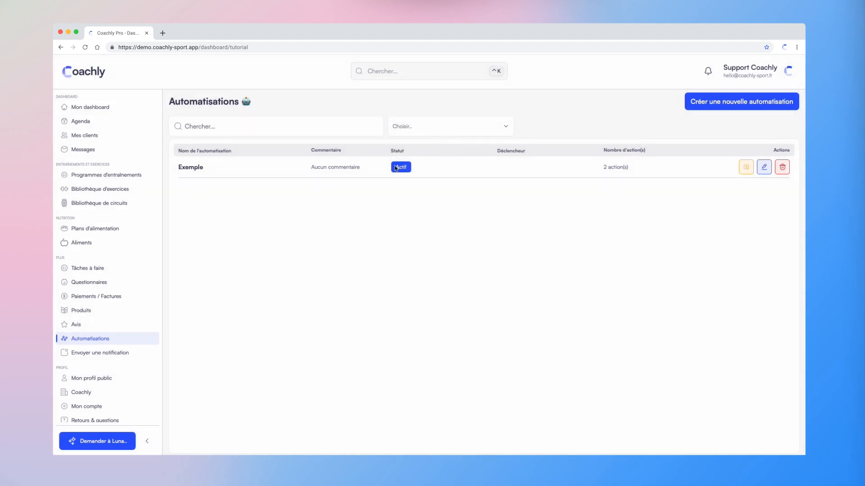
Deactivate the "Exemple" automation and view its settings in the editor without changing them.
left_click_drag(396, 167, 420, 170)
left_click(747, 169)
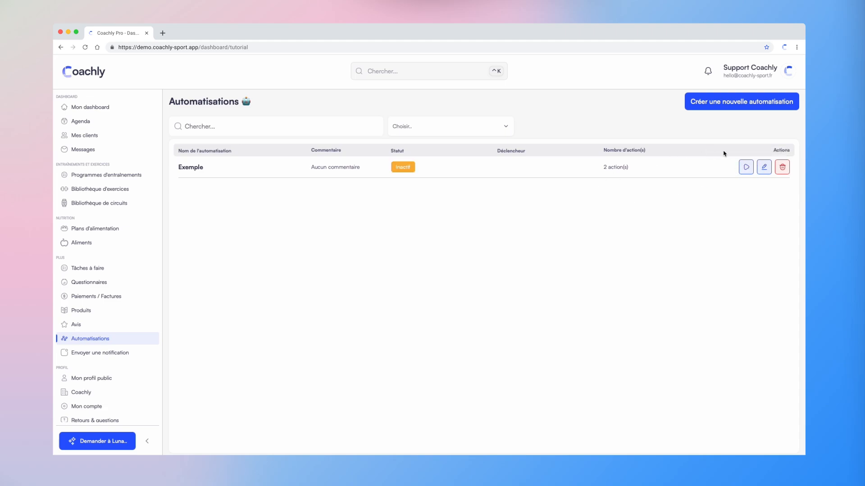
left_click(764, 167)
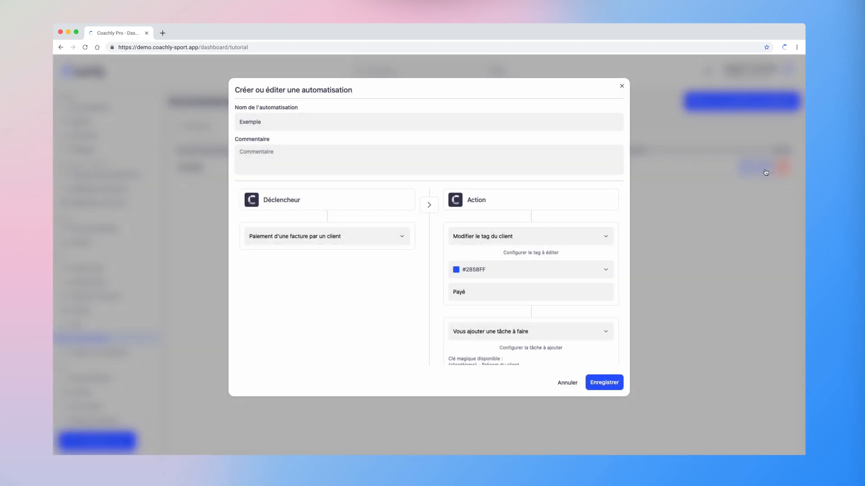
left_click(730, 197)
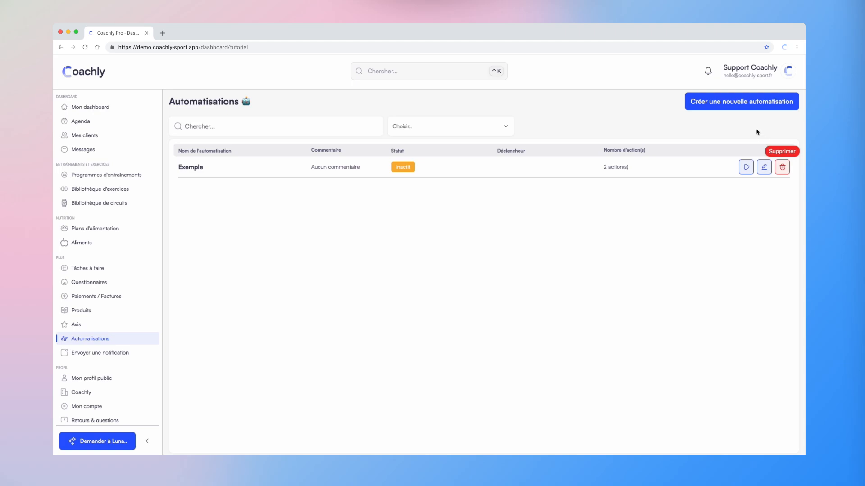
Start another automation with the monthly trigger "Tous les mois le ... à ..." on day 1.
left_click(760, 104)
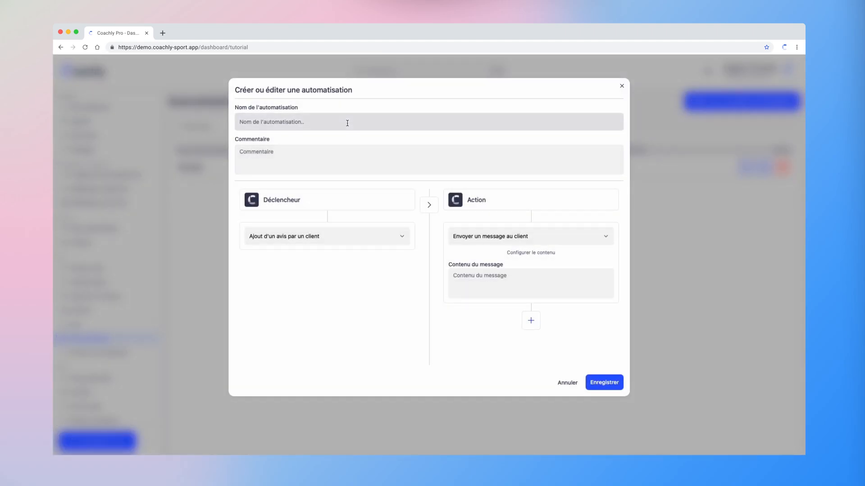
left_click(318, 236)
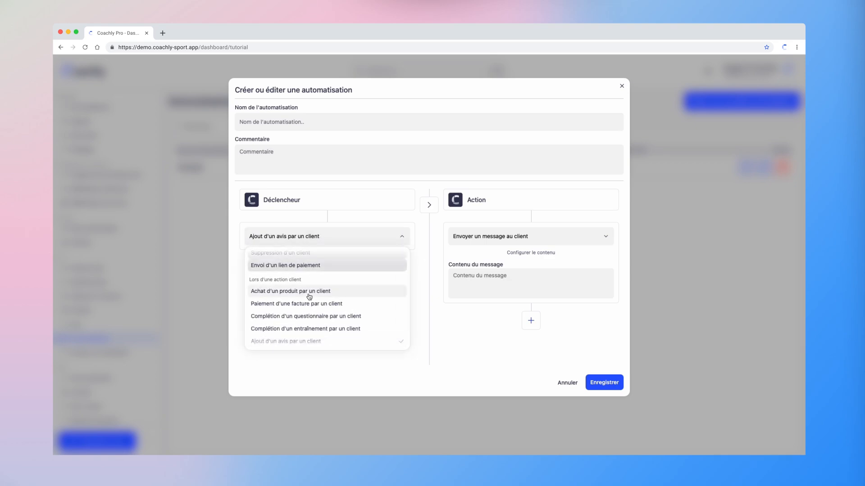
left_click(300, 326)
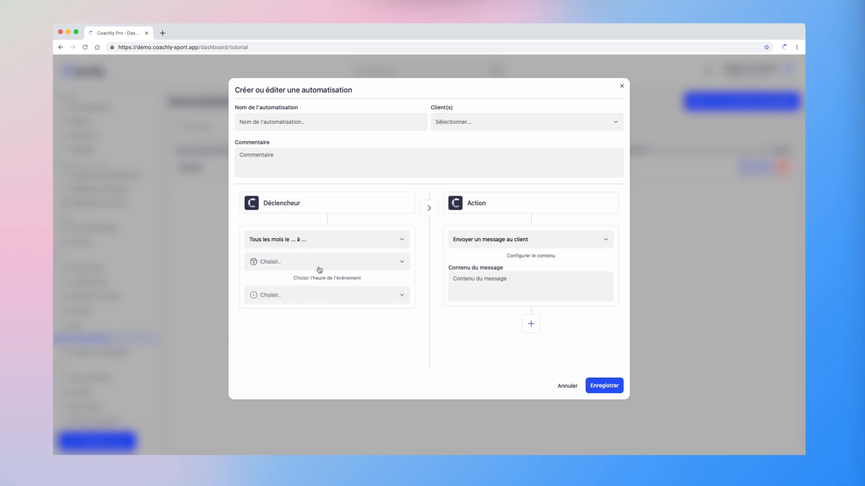
left_click(318, 263)
left_click(291, 163)
Name the new automation "Progression Client" and assign it to "Tous mes clients".
left_click(328, 117)
type("Progression Client")
left_click(469, 123)
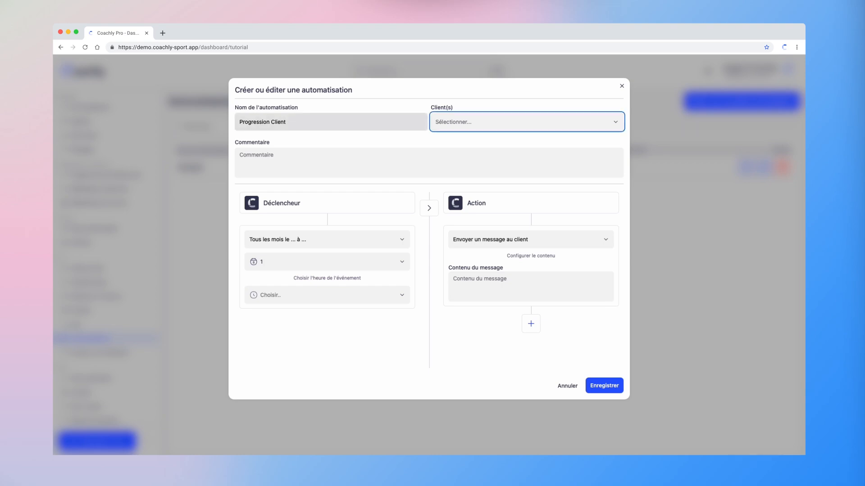
left_click(468, 141)
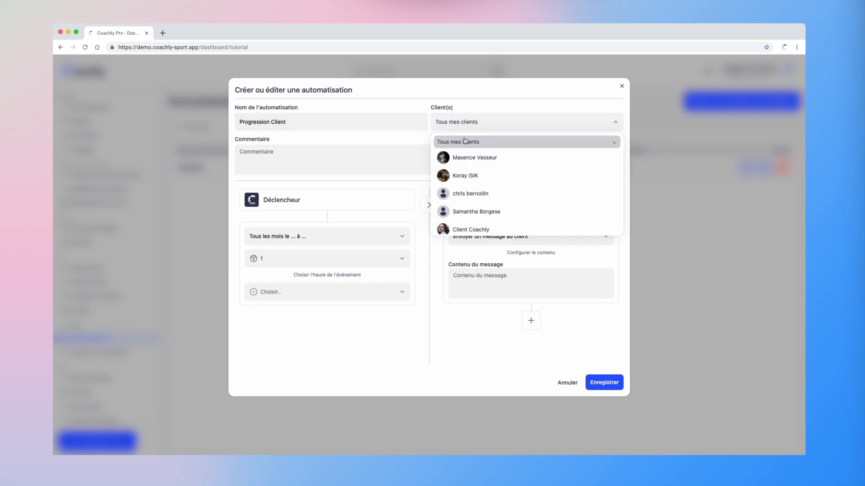
left_click(423, 141)
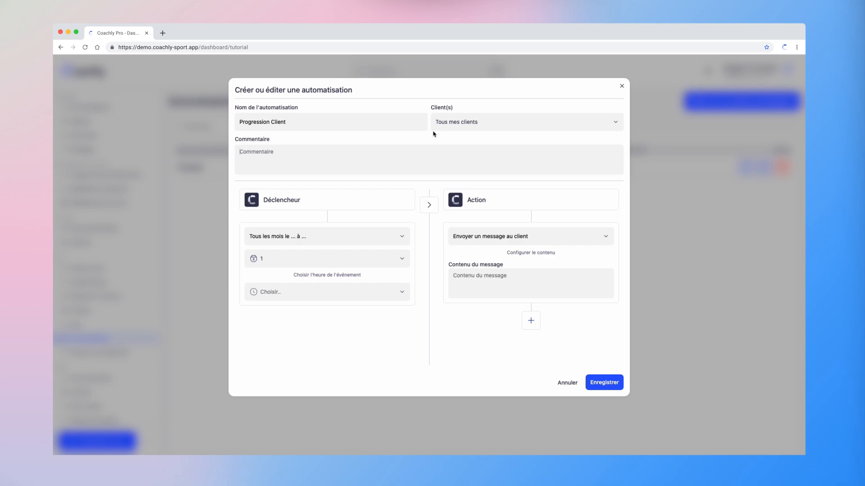
View the selectable clients while keeping "Tous mes clients", and set the monthly trigger's time to 10h.
left_click(451, 127)
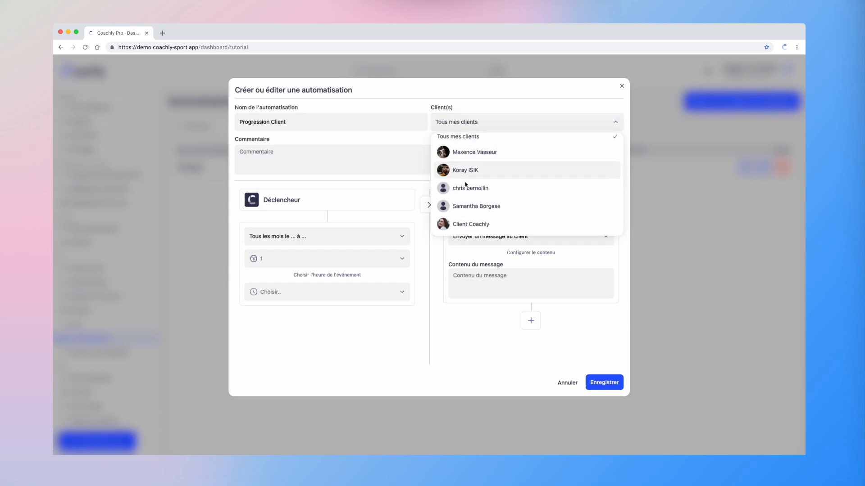
left_click(416, 140)
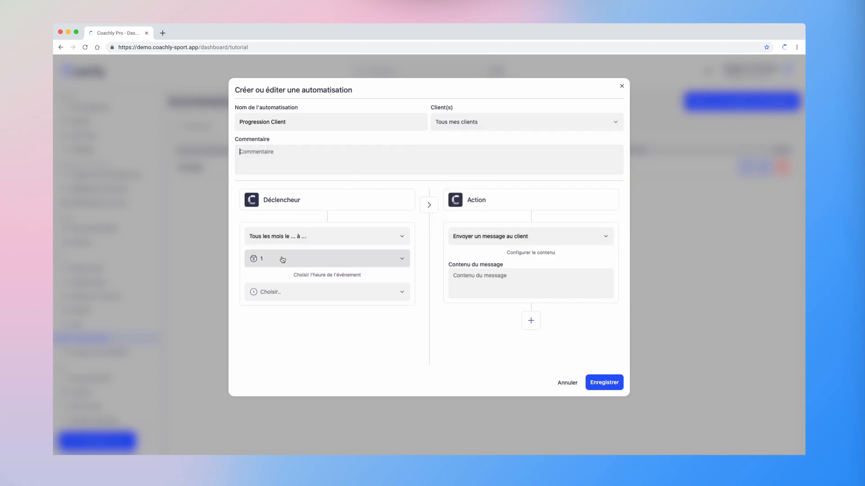
left_click(286, 297)
left_click(275, 342)
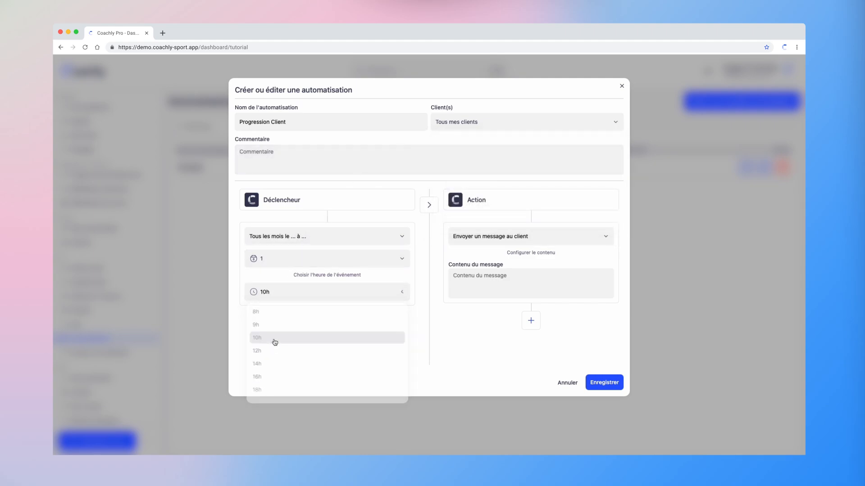
left_click(285, 298)
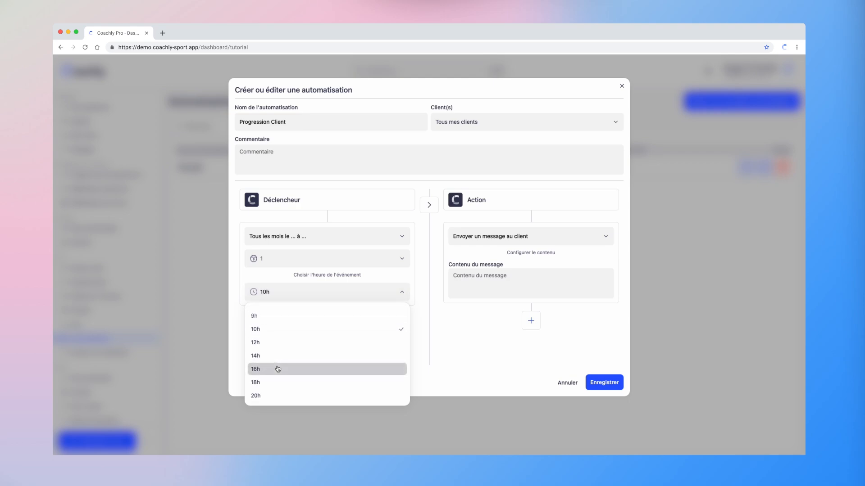
scroll(279, 372, "up", 1)
left_click(476, 248)
Set the action to "Envoyer un questionnaire au client" with the "Exemple" questionnaire and save the automation.
left_click(476, 241)
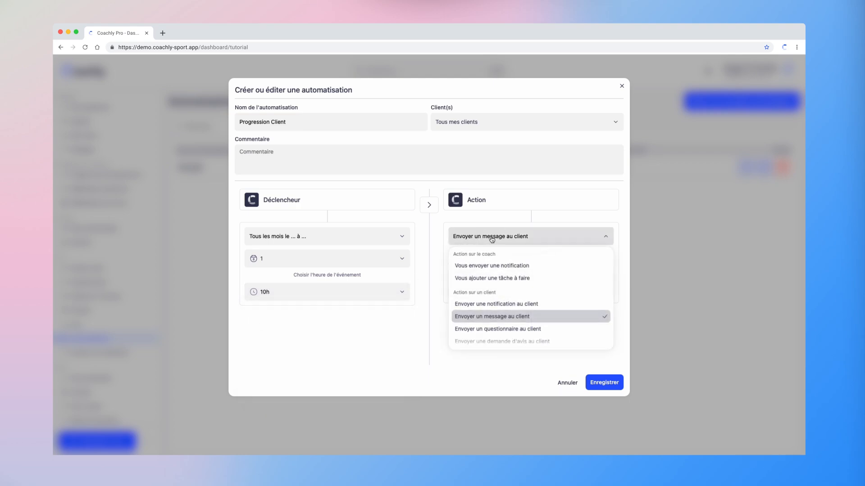
scroll(479, 311, "down", 2)
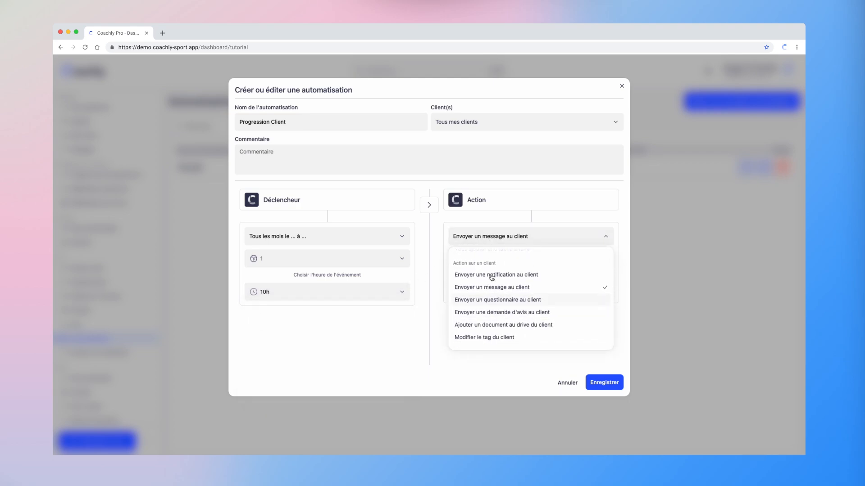
left_click(513, 270)
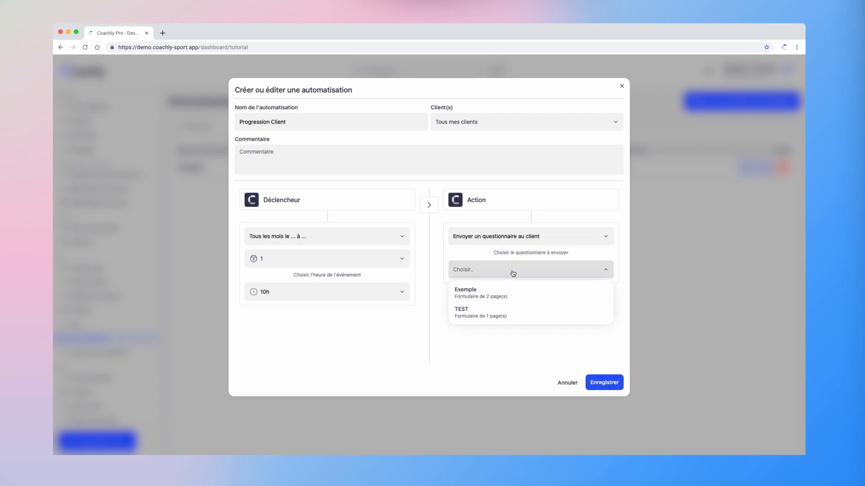
left_click(495, 294)
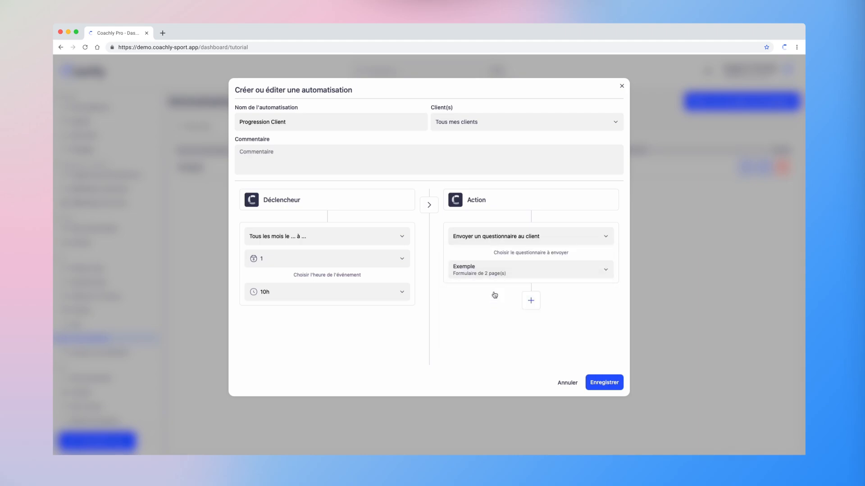
left_click(602, 381)
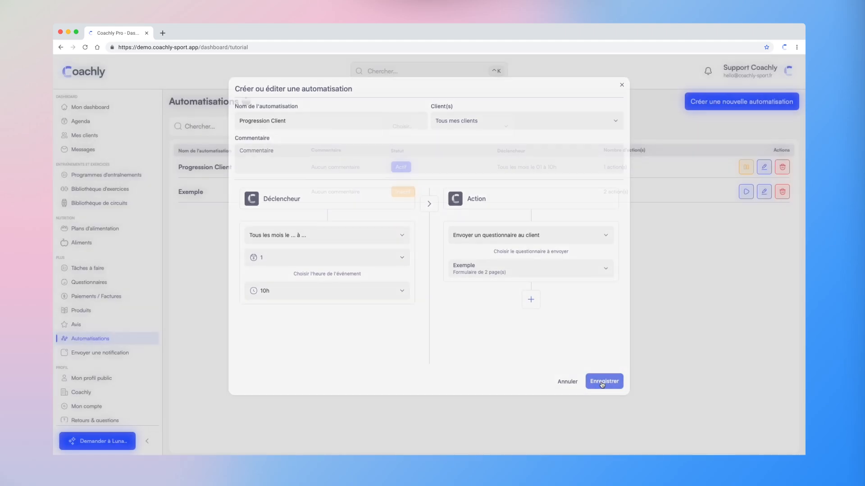
Review the "Progression Client" automation's trigger in the list and its settings in the editor without changing them.
left_click_drag(495, 166, 556, 167)
left_click(556, 167)
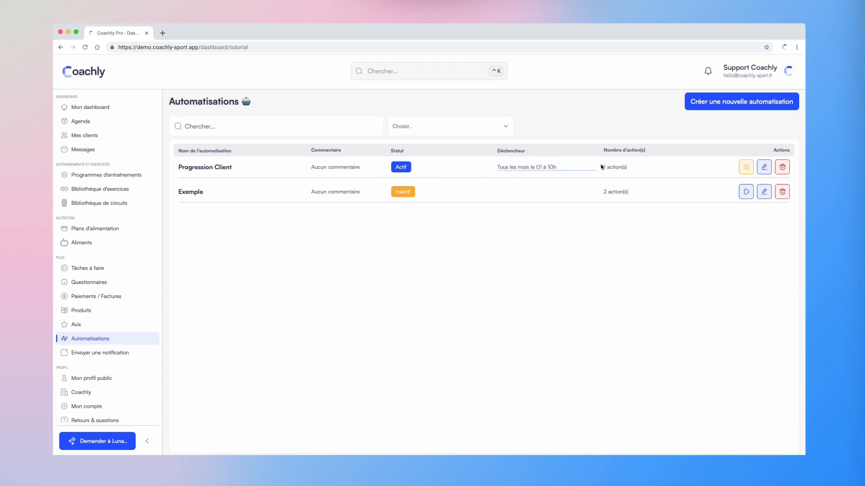
left_click(764, 167)
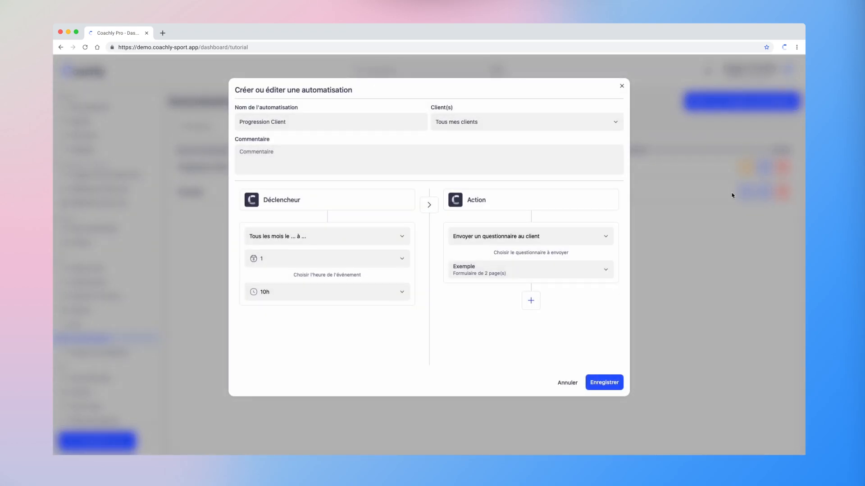
left_click(705, 176)
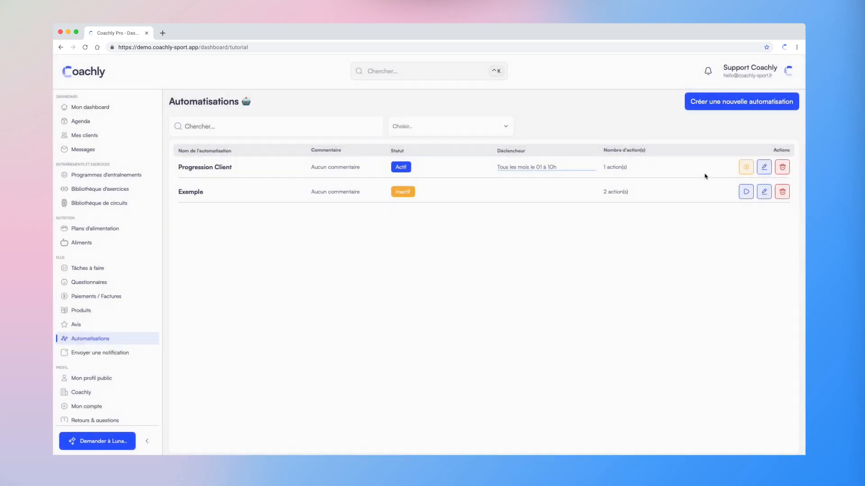